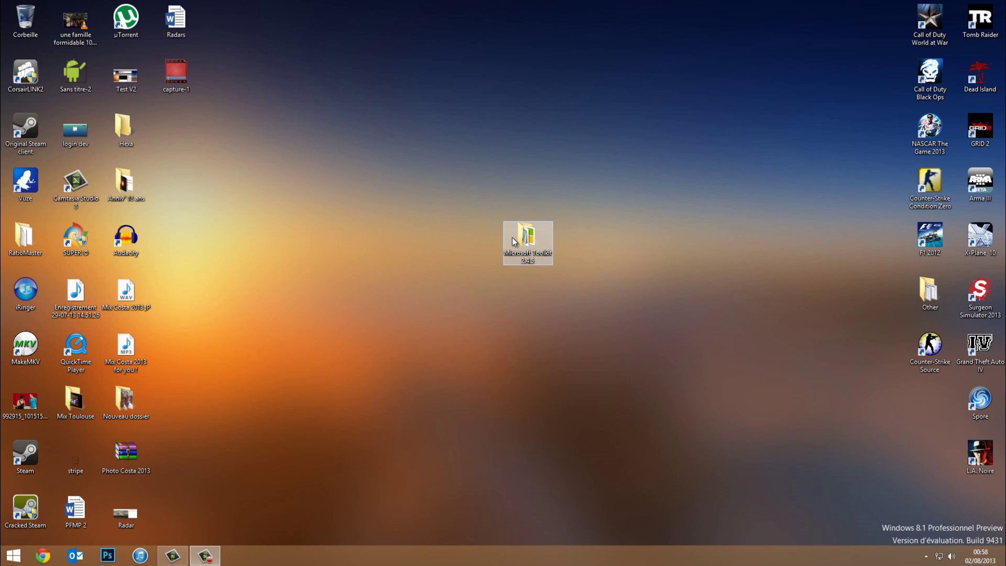
- Run the Microsoft Toolkit 2.4.5 application from its desktop folder as administrator, and close the folder window
{"action": "left_click", "coordinate": [542, 260]}
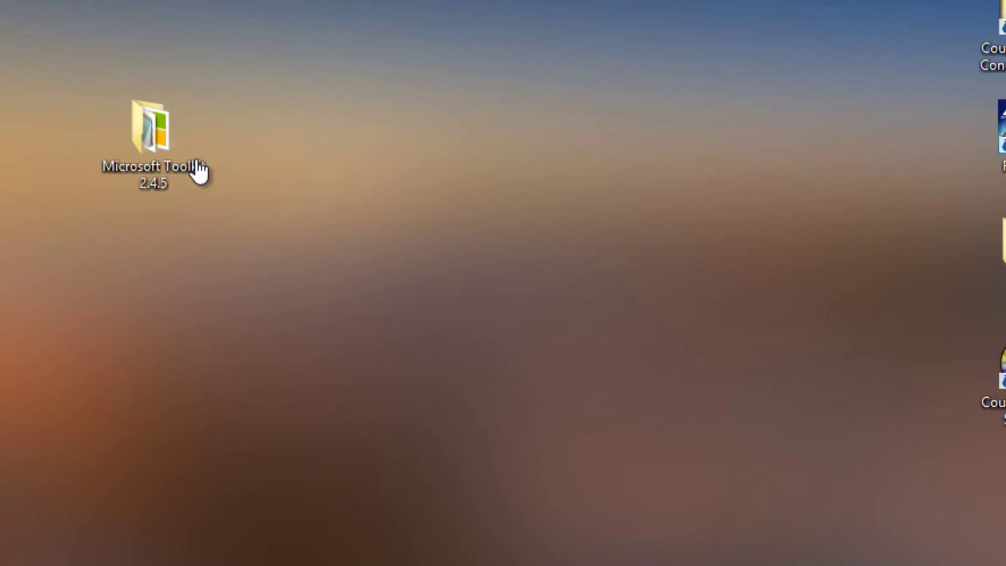
{"action": "double_click", "coordinate": [543, 341]}
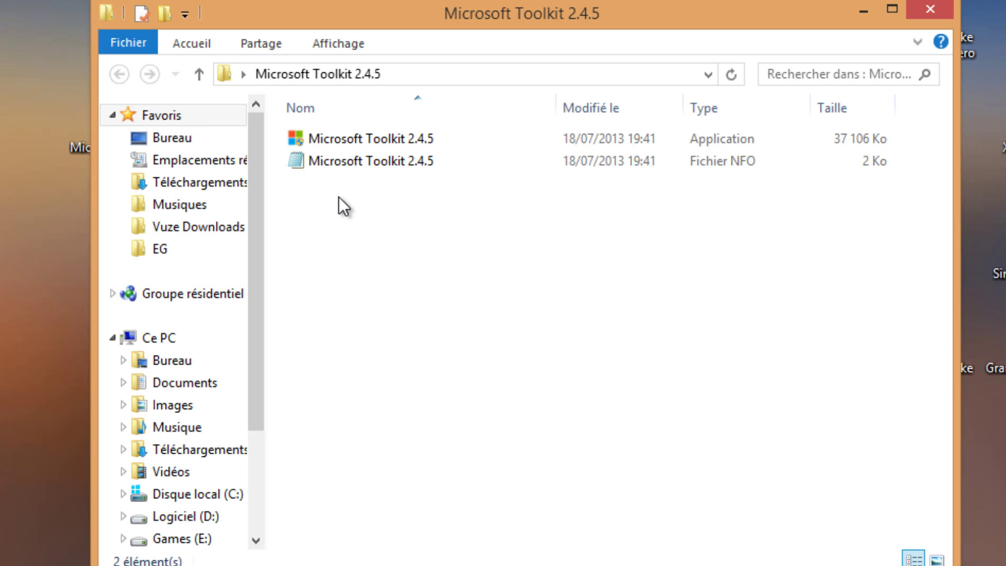
{"action": "right_click", "coordinate": [354, 140]}
{"action": "left_click", "coordinate": [418, 213]}
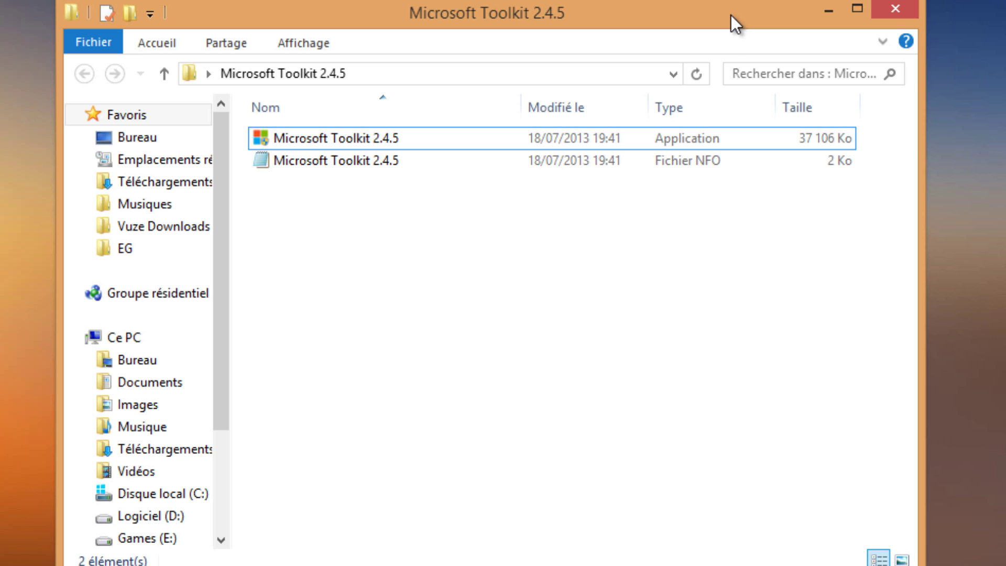
{"action": "left_click", "coordinate": [546, 143]}
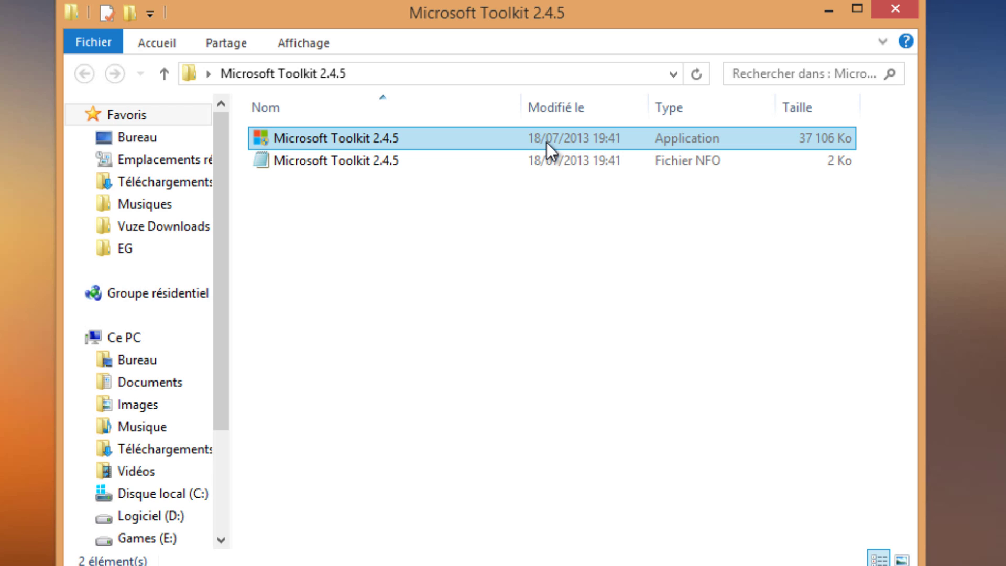
{"action": "right_click", "coordinate": [546, 142]}
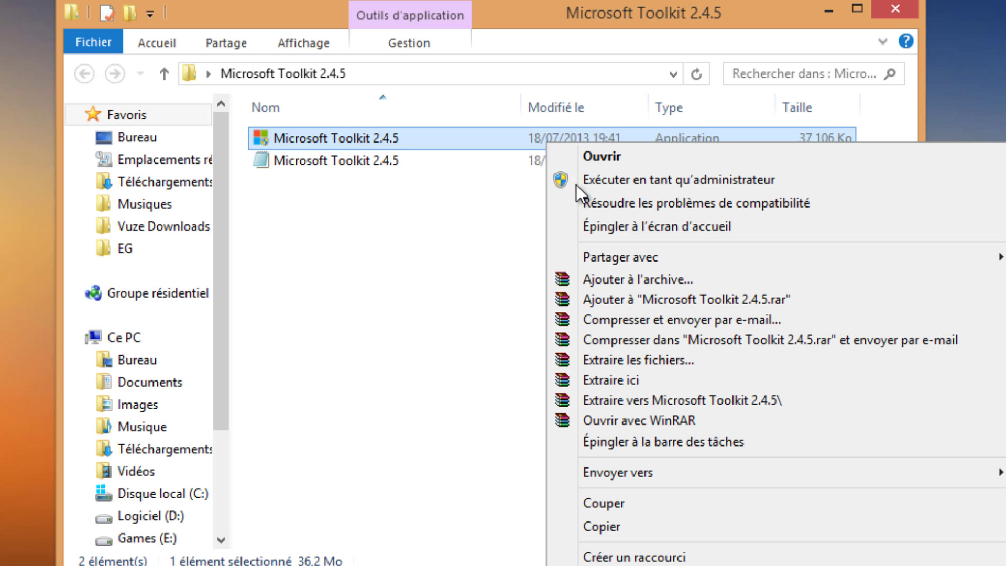
{"action": "left_click", "coordinate": [634, 180]}
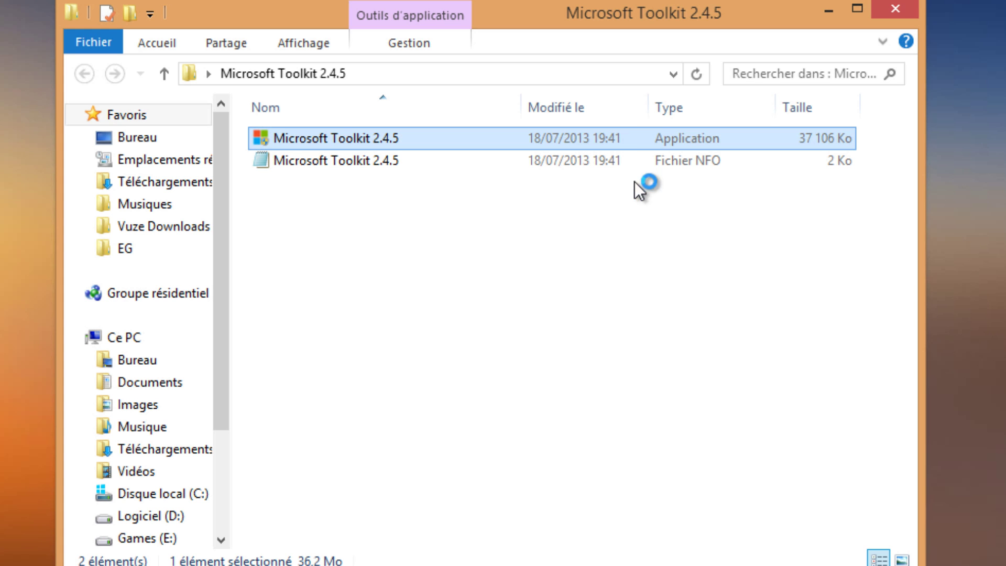
{"action": "left_click", "coordinate": [909, 7]}
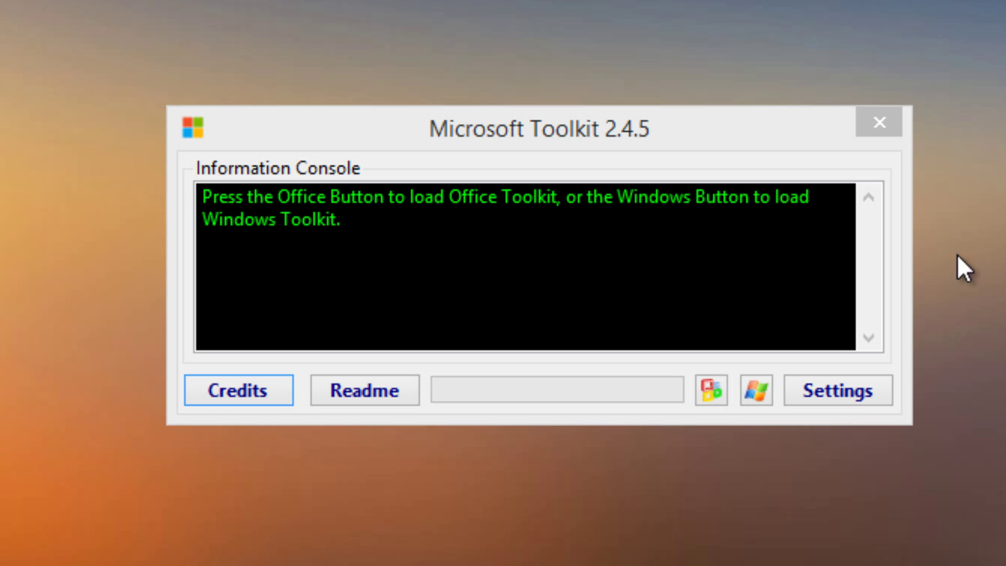
- Load Office Toolkit and view its activation functions and Office information
{"action": "left_click", "coordinate": [712, 402]}
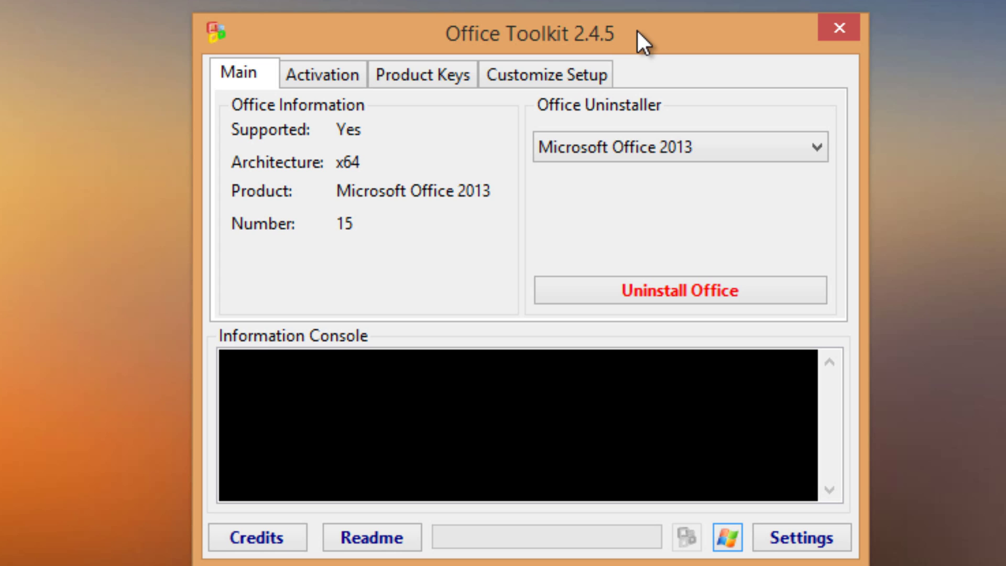
{"action": "left_click", "coordinate": [319, 76]}
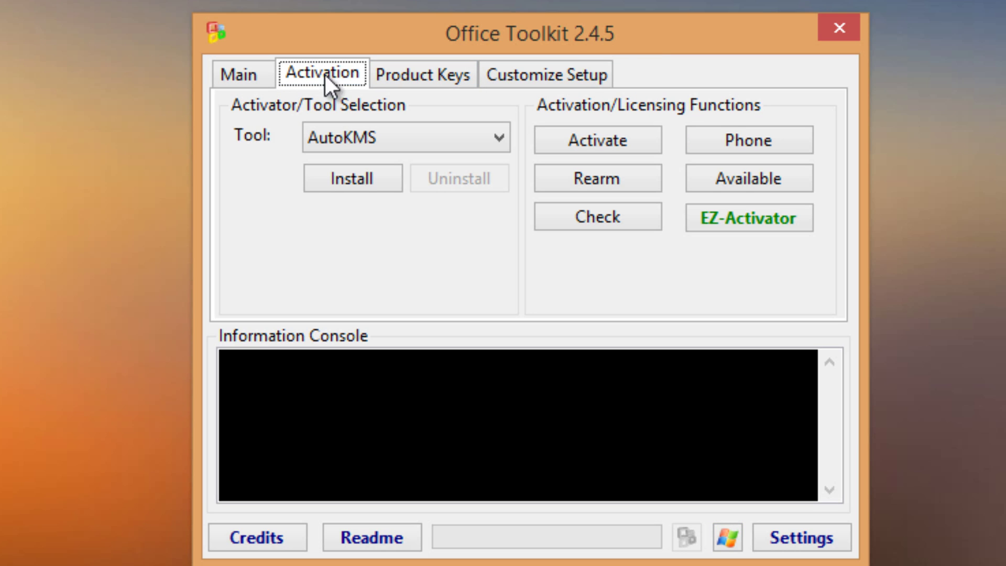
{"action": "left_click", "coordinate": [250, 77]}
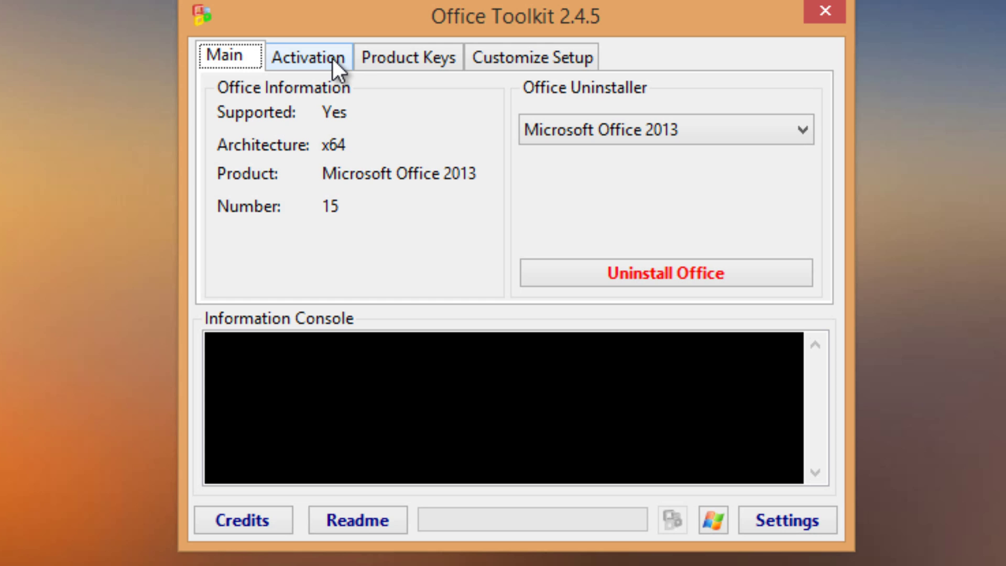
- Examine the Office versions offered for uninstalling and the Office 2013 group on the Start screen
{"action": "left_click", "coordinate": [609, 129]}
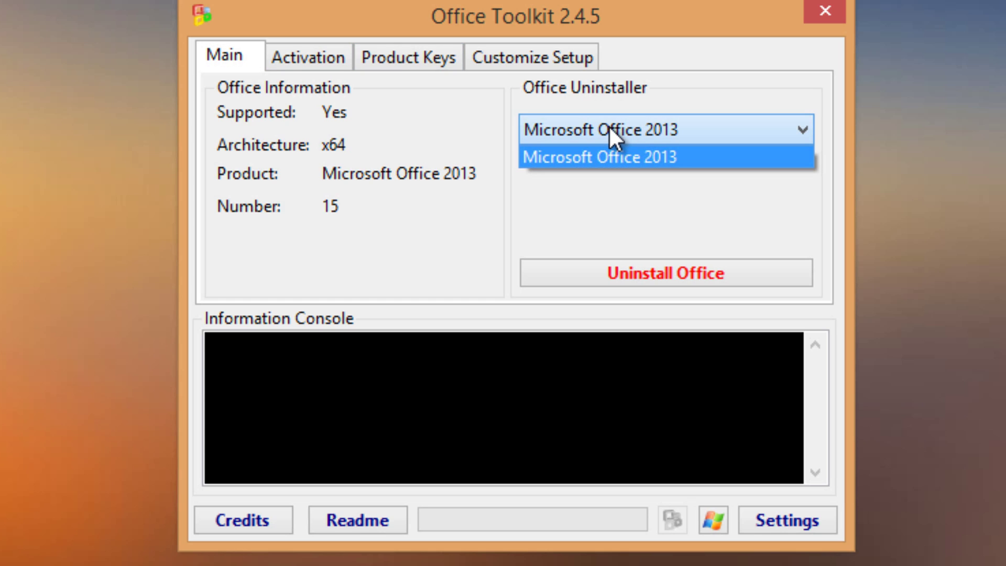
{"action": "key", "text": "super"}
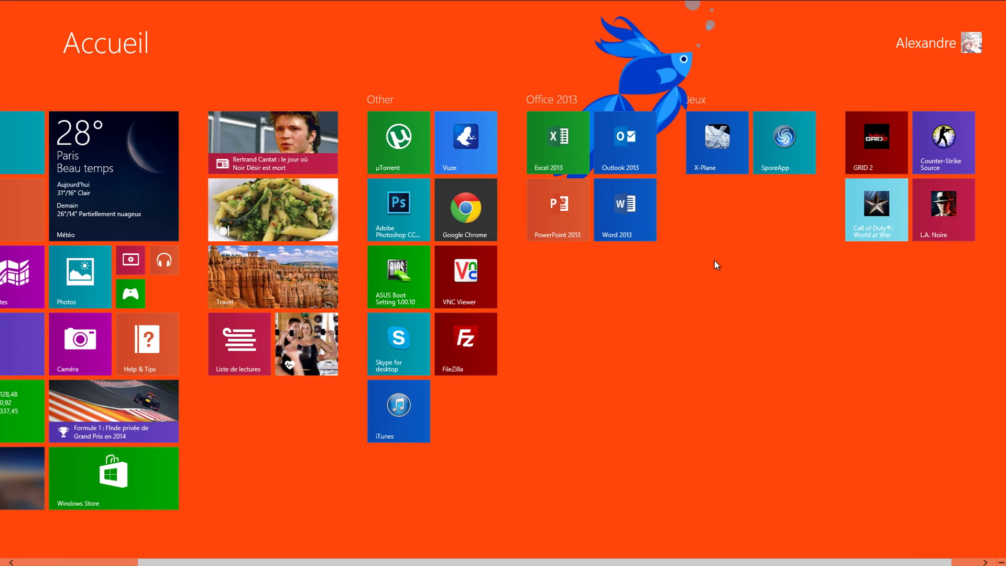
{"action": "left_click", "coordinate": [605, 218]}
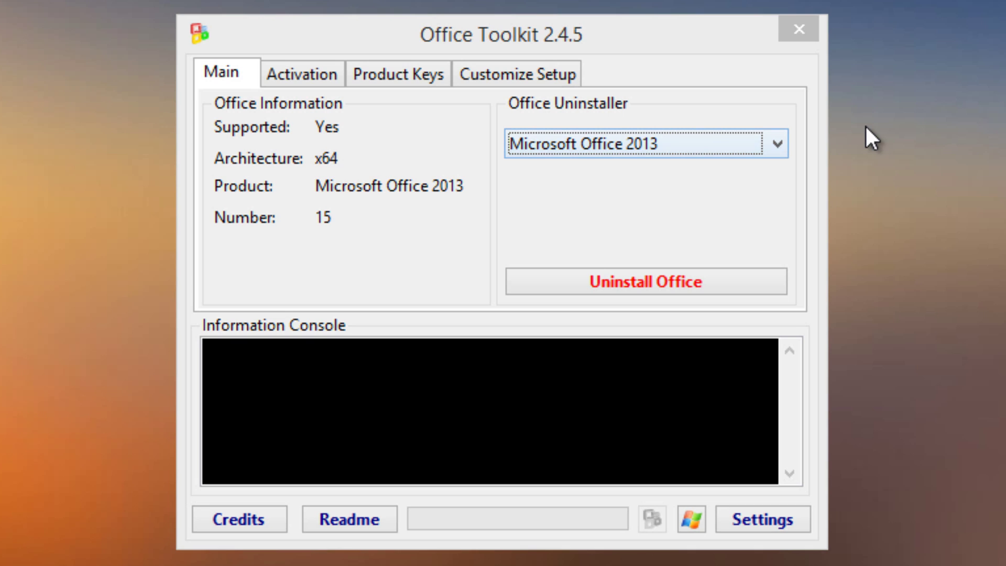
{"action": "left_click", "coordinate": [750, 142]}
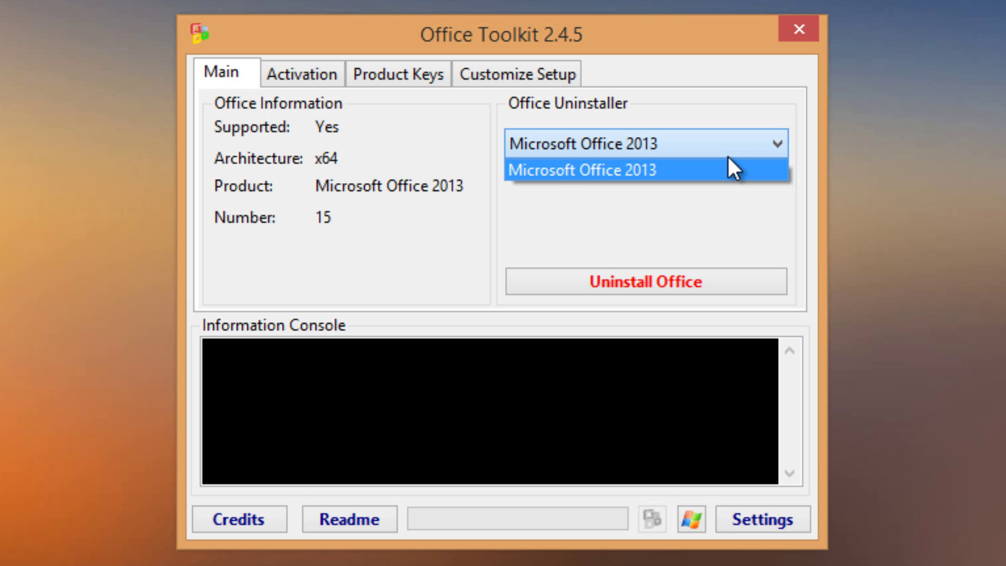
{"action": "left_click", "coordinate": [728, 160]}
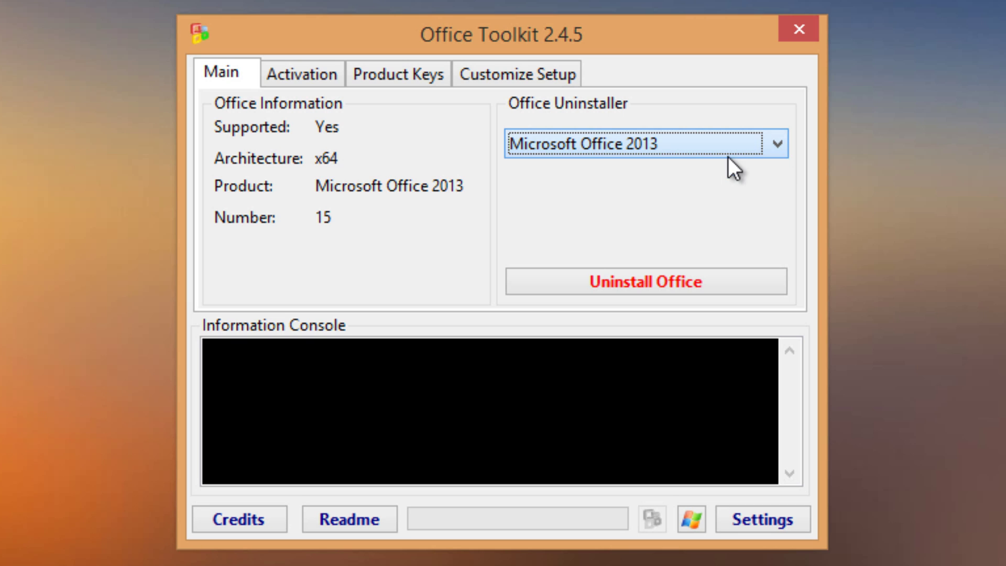
- Look through Office Toolkit's activation, product key and setup customization pages, and return to the main page
{"action": "left_click", "coordinate": [329, 80]}
{"action": "left_click", "coordinate": [414, 76]}
{"action": "left_click", "coordinate": [473, 74]}
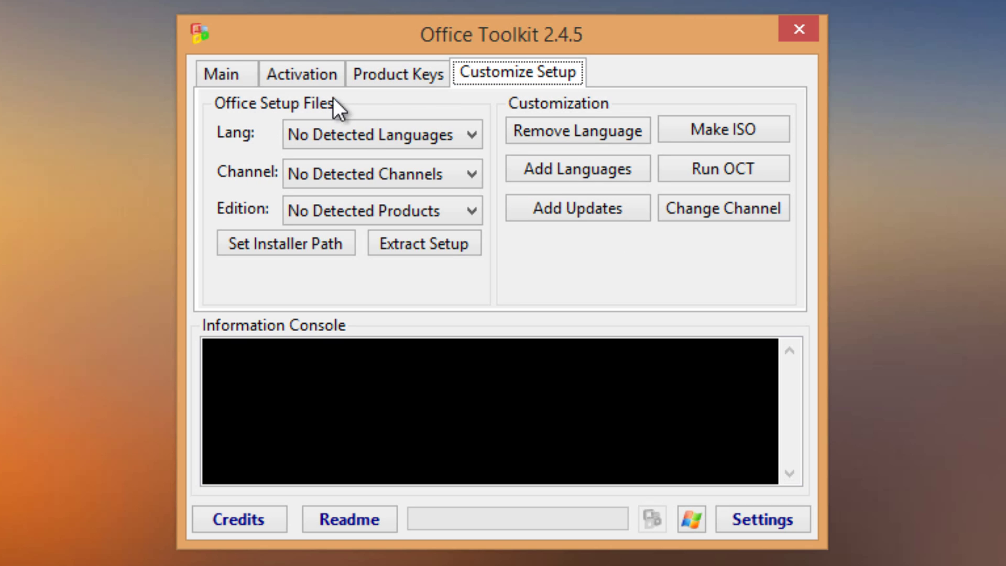
{"action": "left_click", "coordinate": [236, 75]}
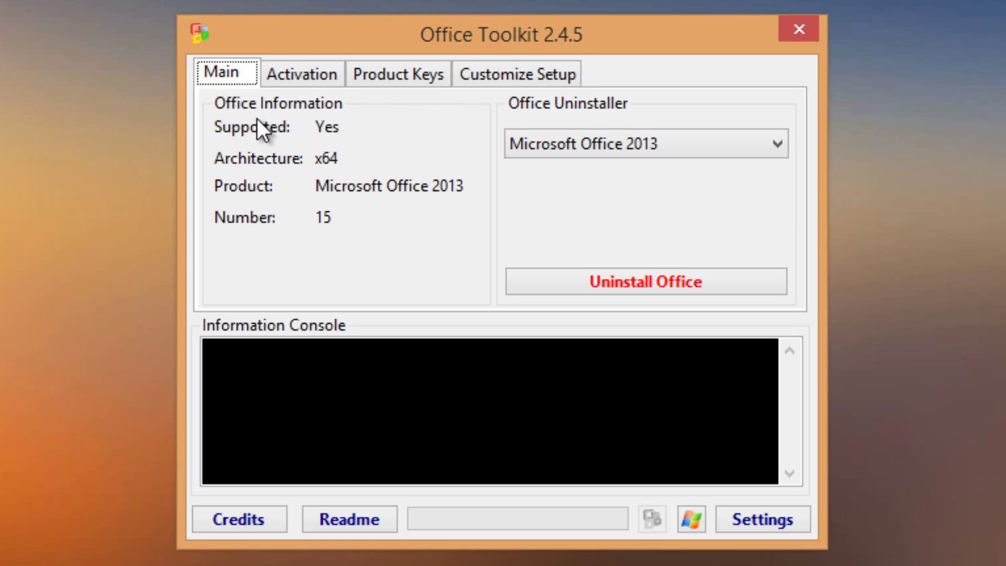
- Run EZ-Activator for Office 2013 and highlight the result line in the information console
{"action": "left_click", "coordinate": [308, 71]}
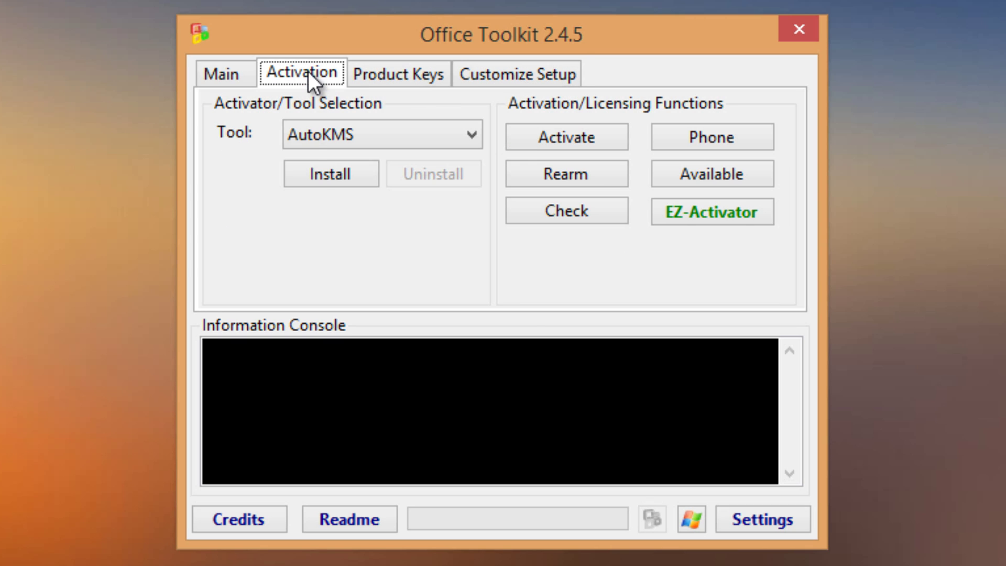
{"action": "left_click", "coordinate": [712, 206]}
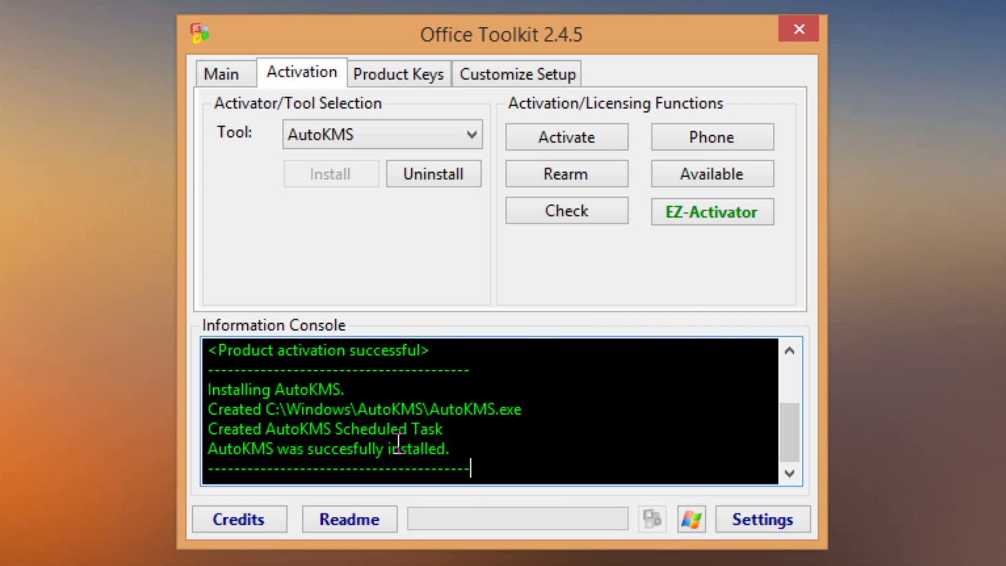
{"action": "left_click_drag", "start_coordinate": [218, 448], "coordinate": [537, 458]}
{"action": "left_click", "coordinate": [536, 458]}
{"action": "key", "text": "Up"}
- Close Office Toolkit and relaunch Microsoft Toolkit 2.4.5 from its desktop folder, closing the folder window
{"action": "left_click", "coordinate": [793, 32]}
{"action": "double_click", "coordinate": [523, 187]}
{"action": "double_click", "coordinate": [517, 91]}
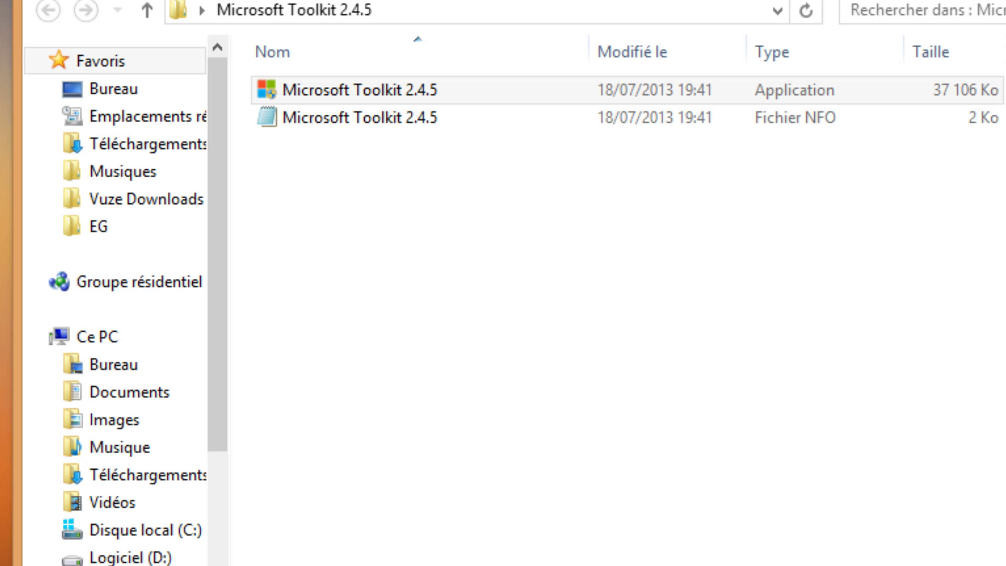
{"action": "key", "text": "alt+F4"}
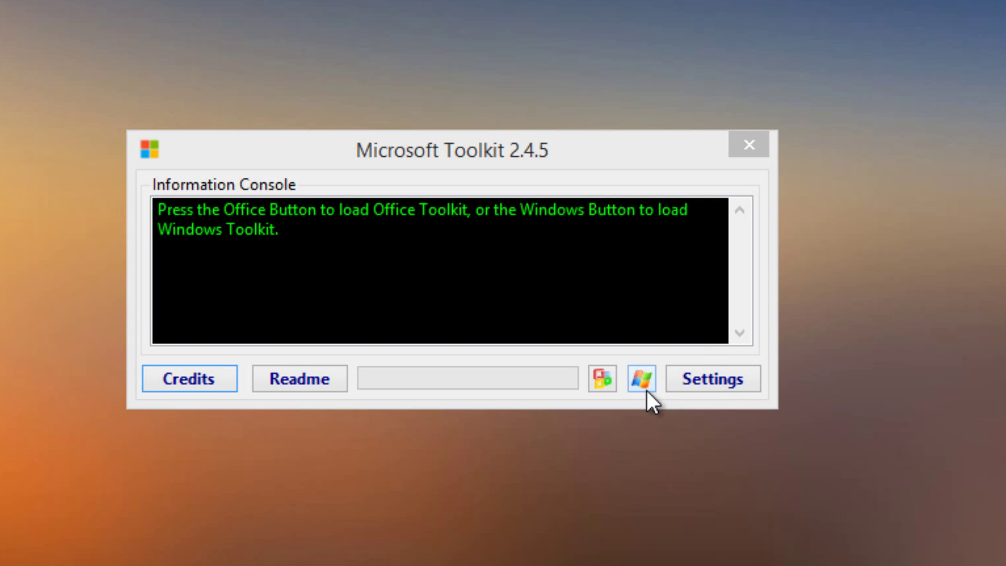
- Load Windows Toolkit, show its activation functions and check the Windows activation status in the system information
{"action": "left_click", "coordinate": [645, 380]}
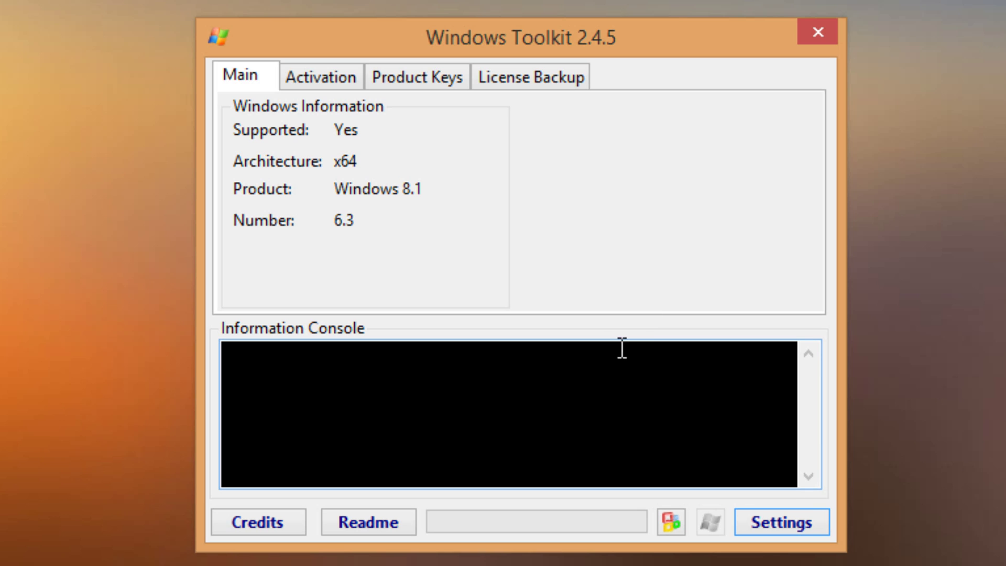
{"action": "left_click", "coordinate": [332, 79]}
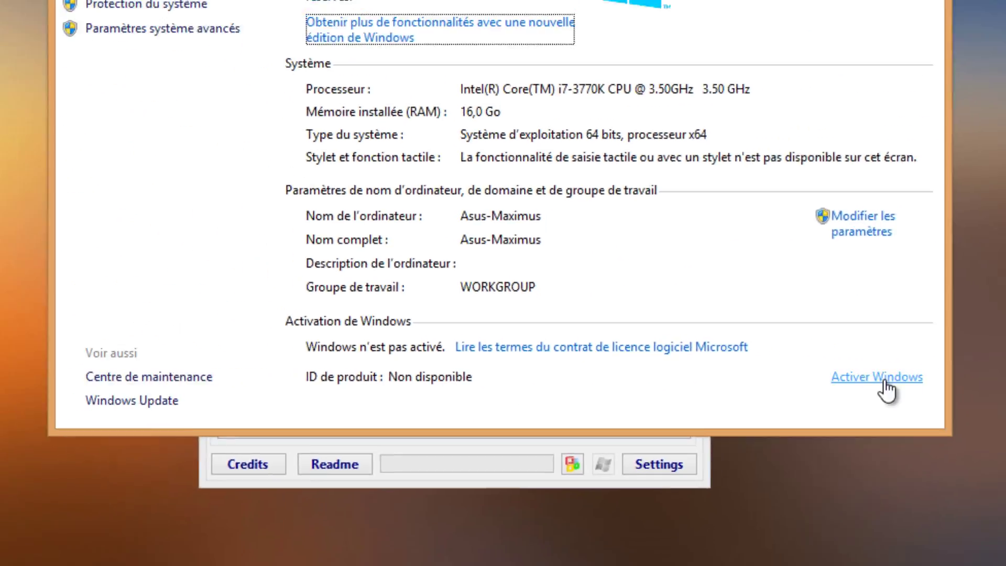
{"action": "left_click", "coordinate": [878, 381]}
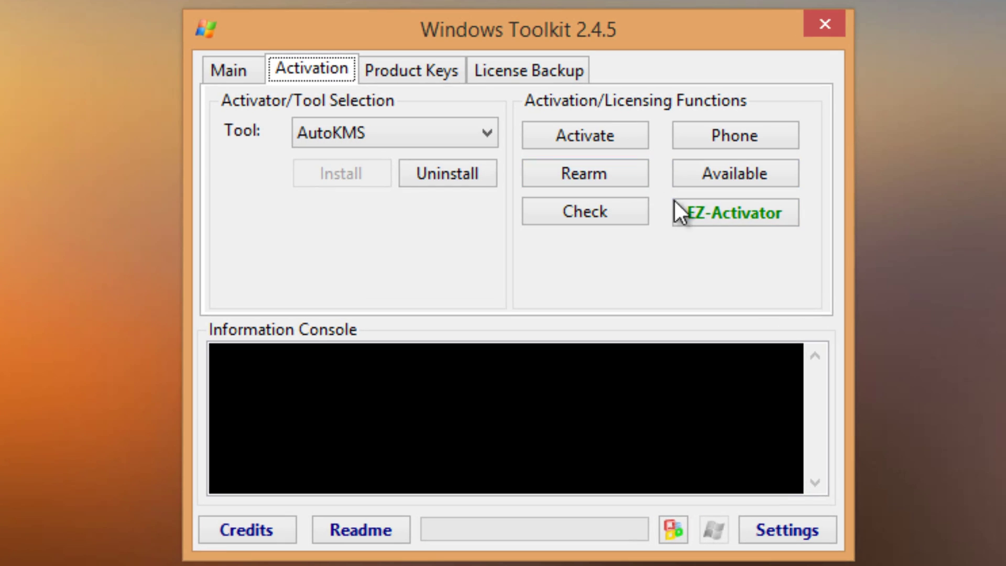
- Run EZ-Activator for Windows, highlight the activation result in the information console and close Windows Toolkit
{"action": "left_click", "coordinate": [705, 213]}
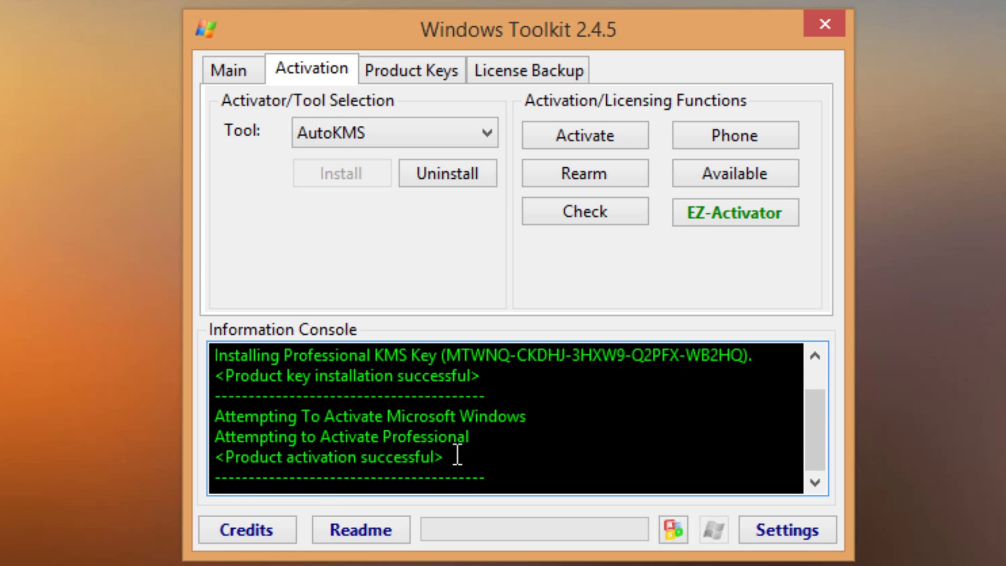
{"action": "left_click_drag", "start_coordinate": [453, 459], "coordinate": [193, 456]}
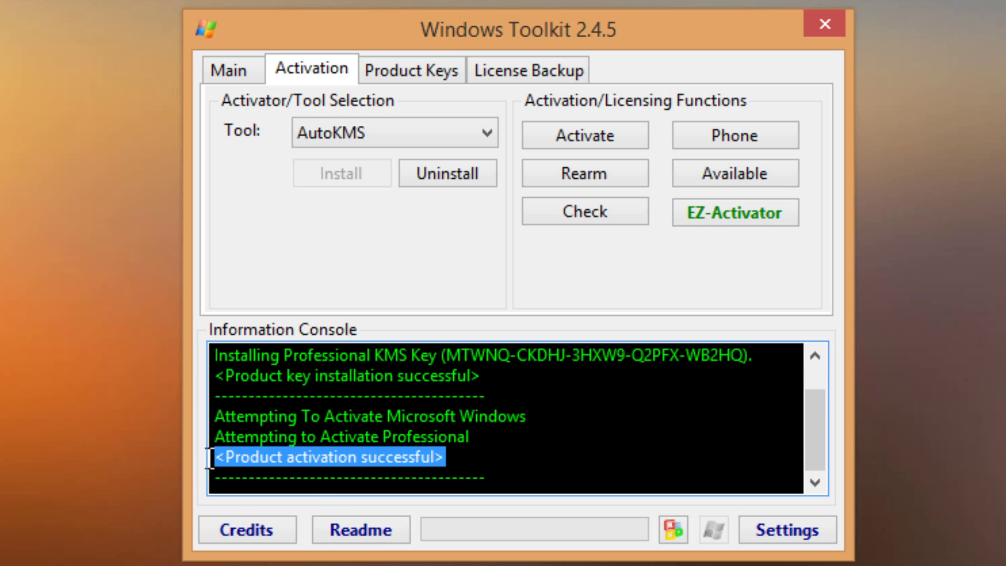
{"action": "left_click", "coordinate": [826, 23]}
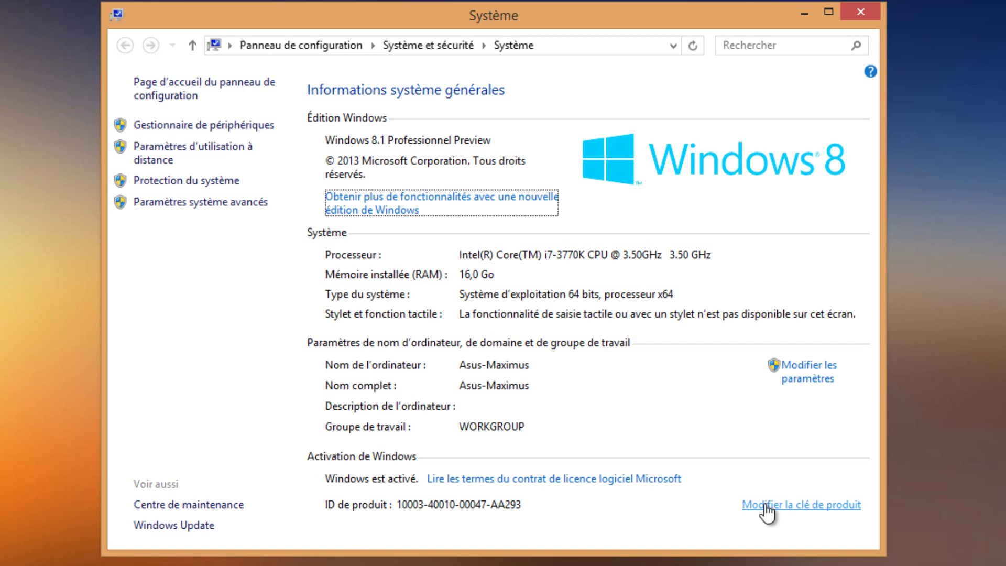
- View the Microsoft software licence terms from the system information, and close both windows
{"action": "left_click", "coordinate": [661, 480]}
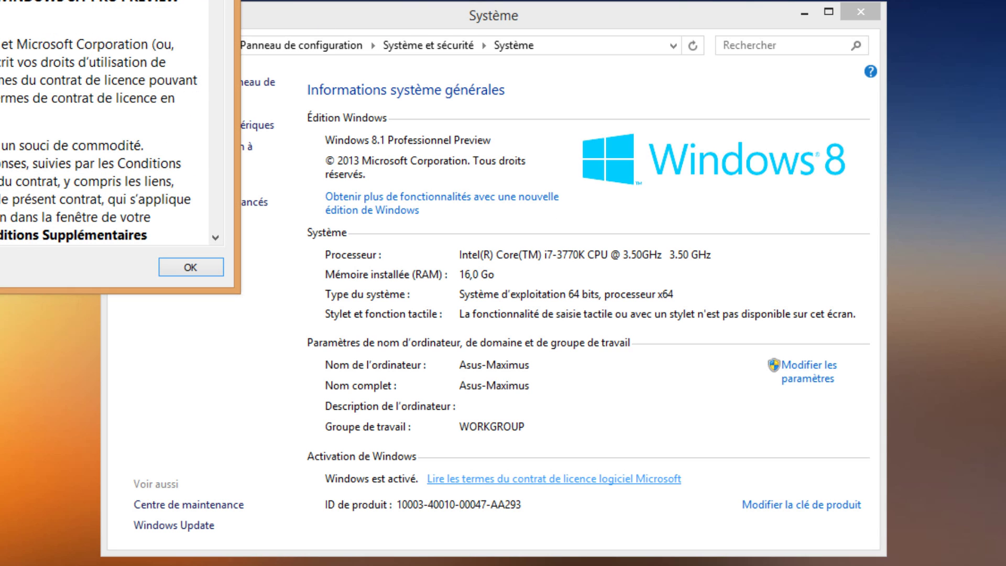
{"action": "left_click_drag", "start_coordinate": [220, 21], "coordinate": [215, 222]}
{"action": "left_click", "coordinate": [215, 268]}
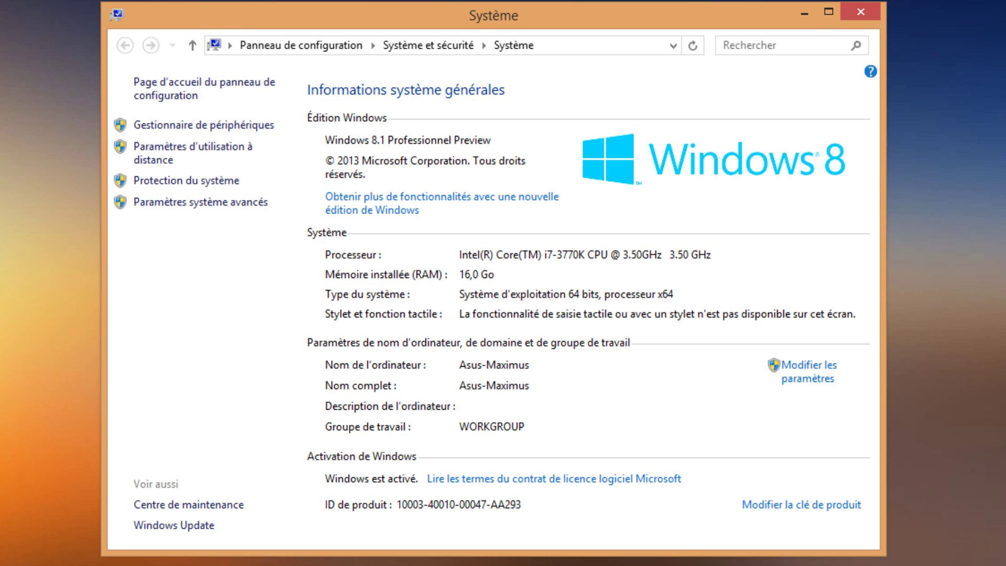
{"action": "left_click", "coordinate": [862, 12]}
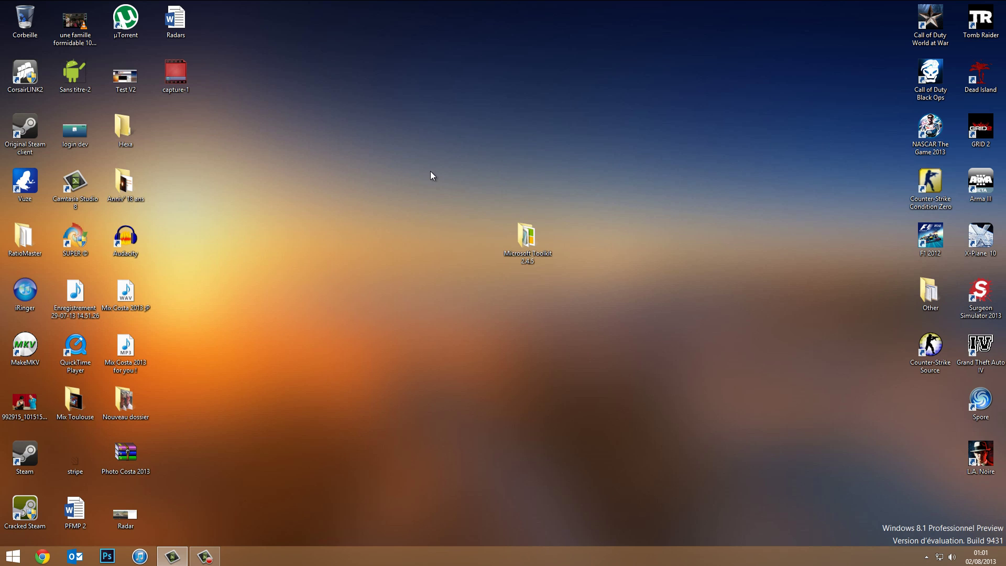
- View the contents of the Microsoft Toolkit 2.4.5 desktop folder and close its window
{"action": "double_click", "coordinate": [538, 250]}
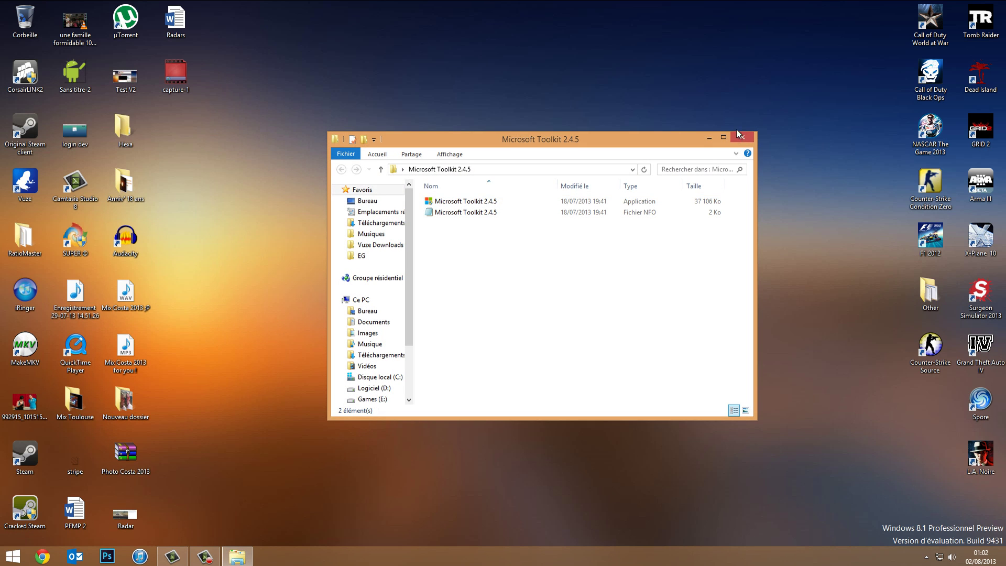
{"action": "left_click", "coordinate": [742, 137]}
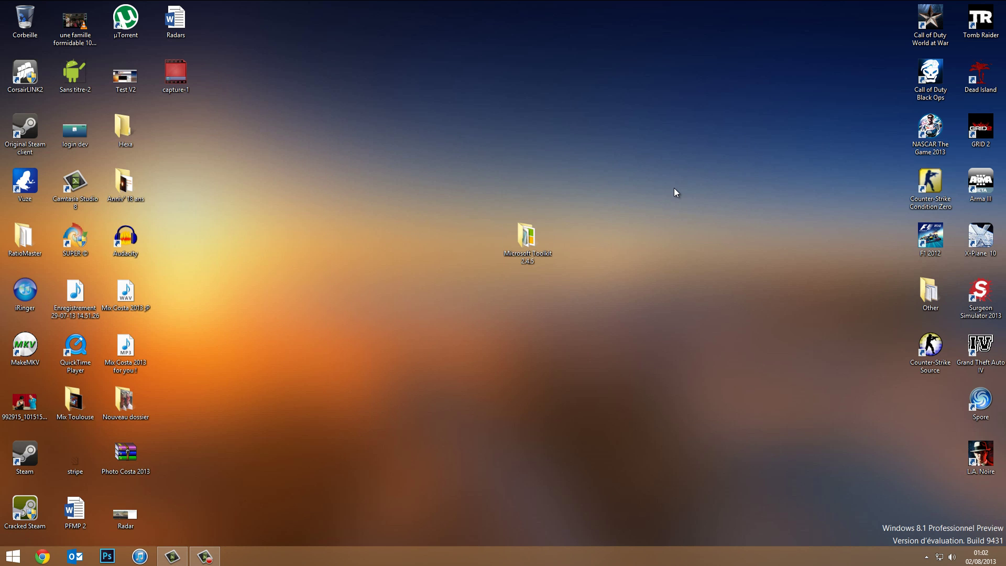